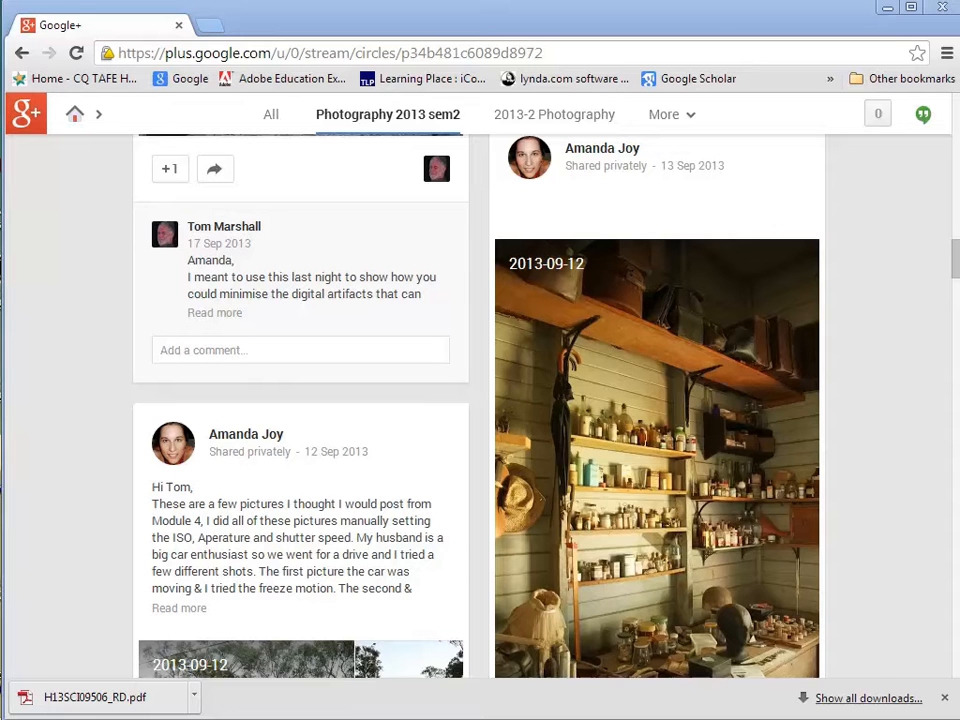
# Open the sewing room photo from the 13 Sep 2013 Google+ post and enlarge it for inspection.
pyautogui.click(631, 461)
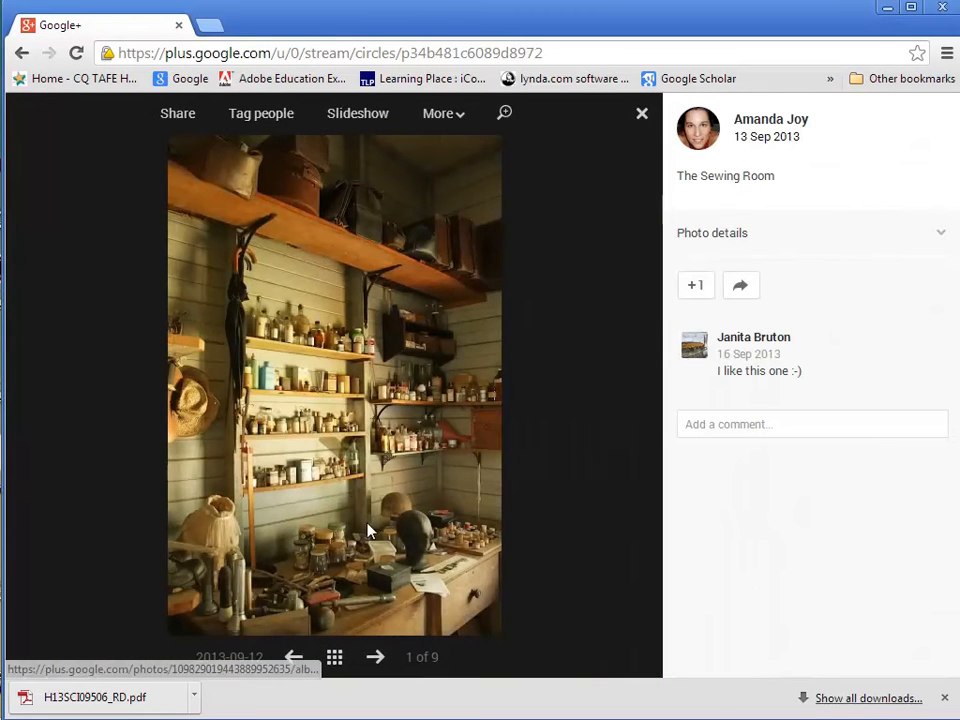
pyautogui.click(506, 114)
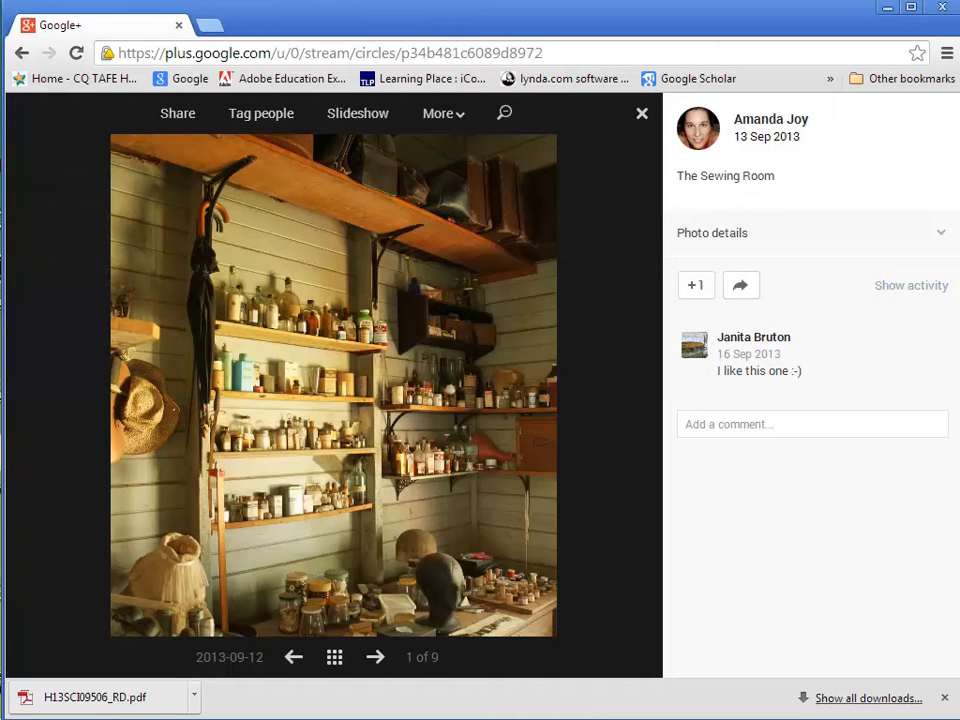
# Switch to Adobe Bridge and open Task 2 - 2 223.jpg from the Desktop folder in Photoshop.
pyautogui.hotkey('alt', 'Tab')
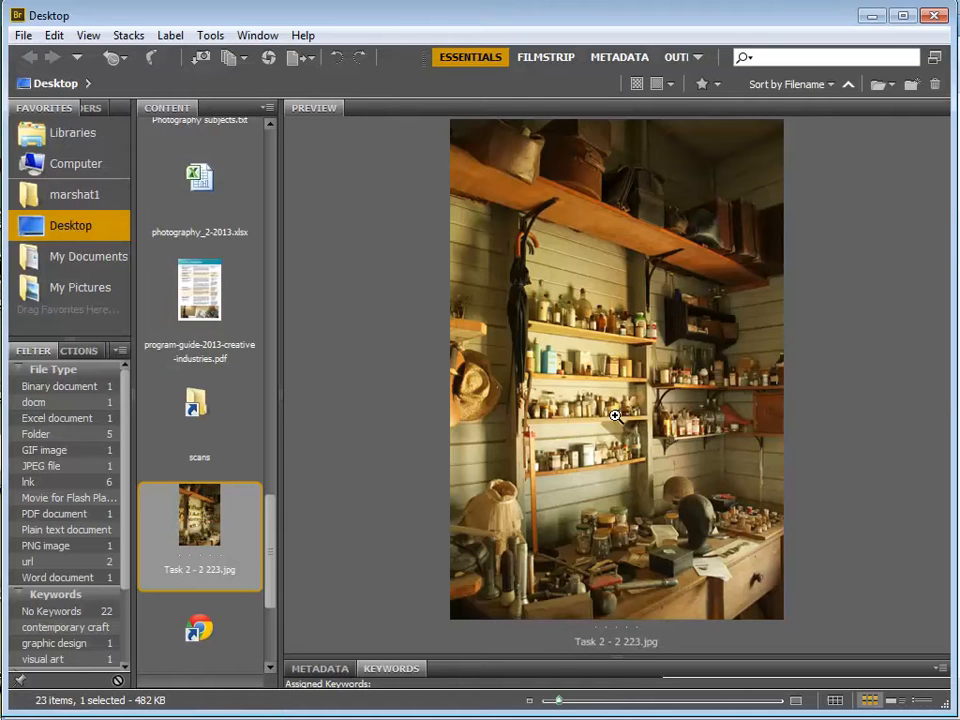
pyautogui.doubleClick(196, 527)
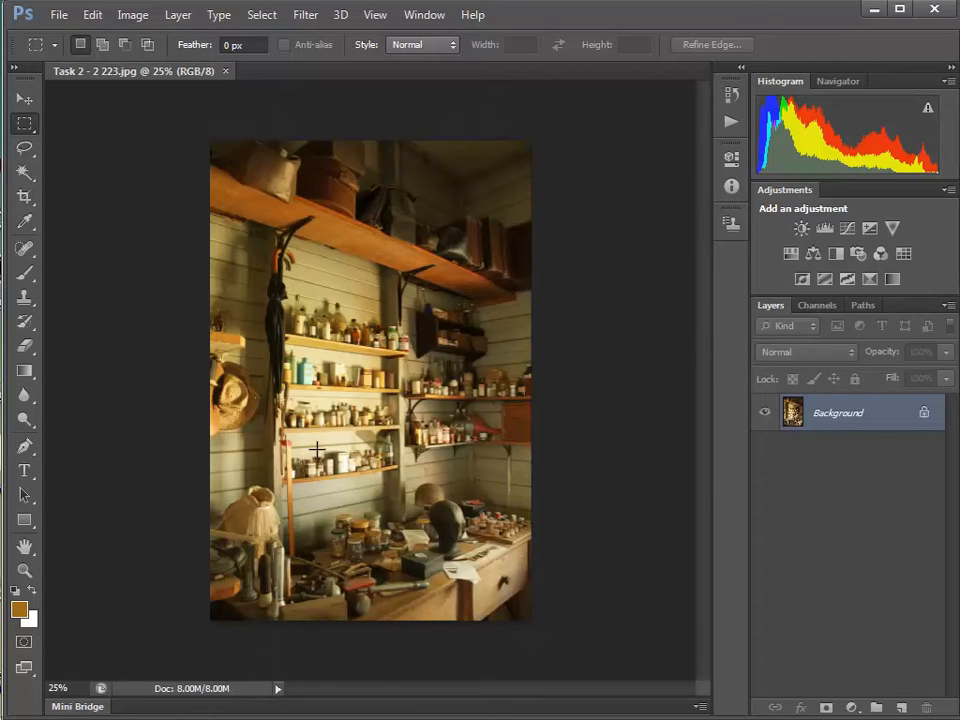
pyautogui.hotkey('ctrl', '+')
pyautogui.hotkey('ctrl', '+')
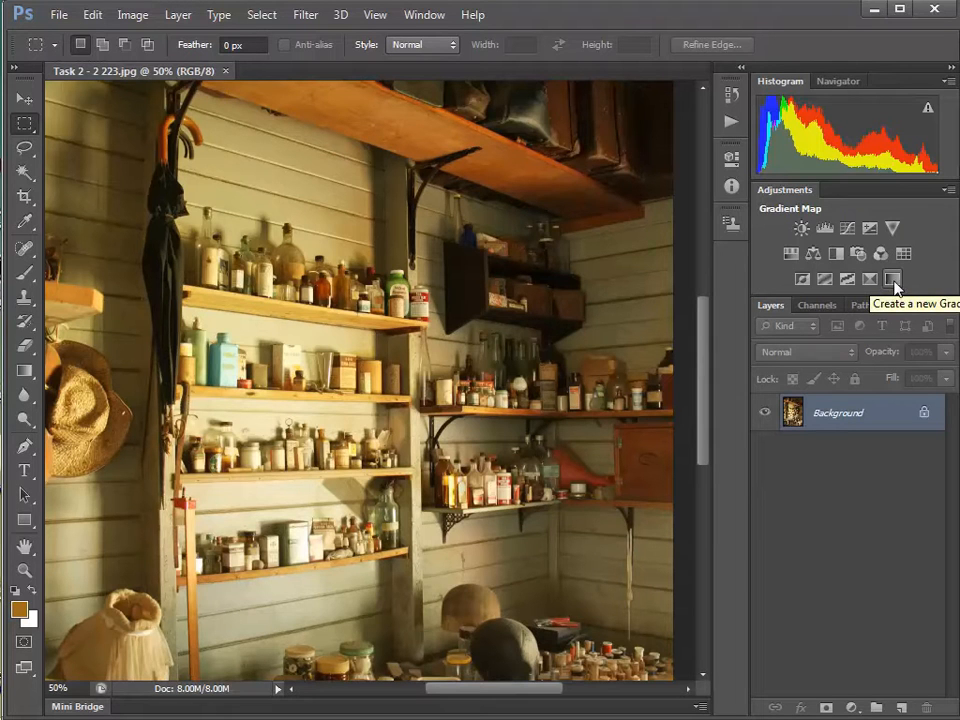
# Set the foreground colour to the darker orange-brown 8f6318 and return to the Rectangular Marquee tool.
pyautogui.click(22, 614)
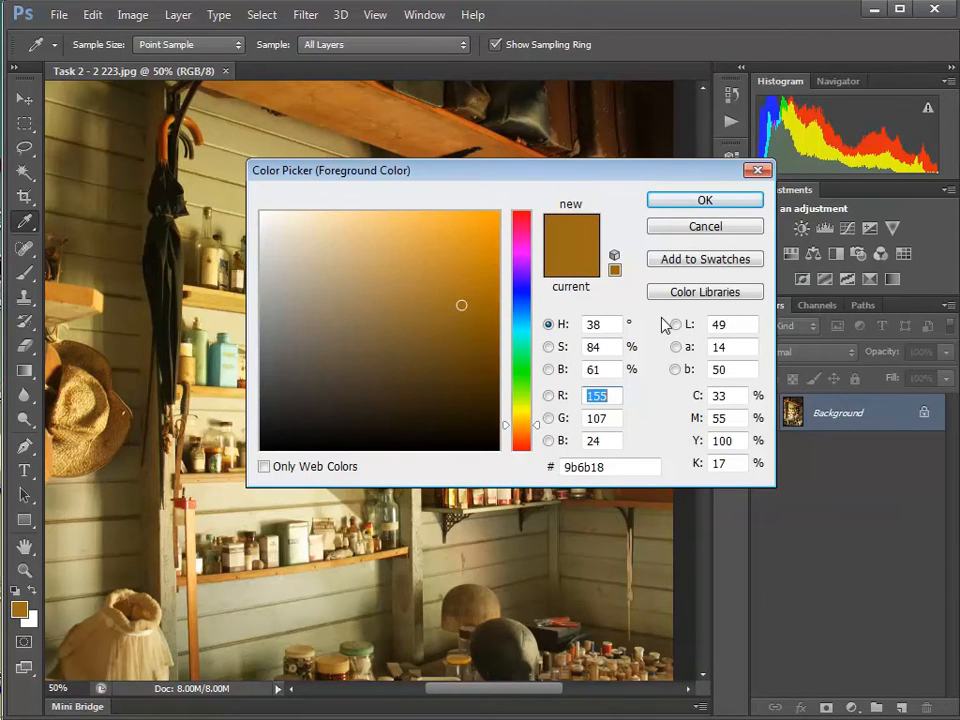
pyautogui.click(459, 316)
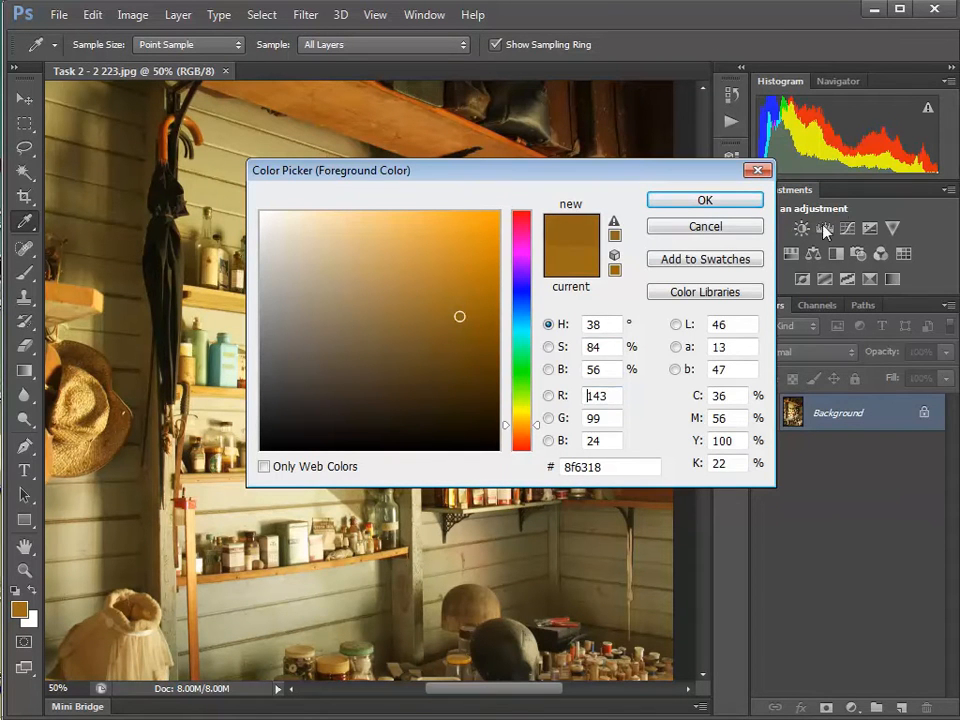
pyautogui.click(689, 203)
pyautogui.press('m')
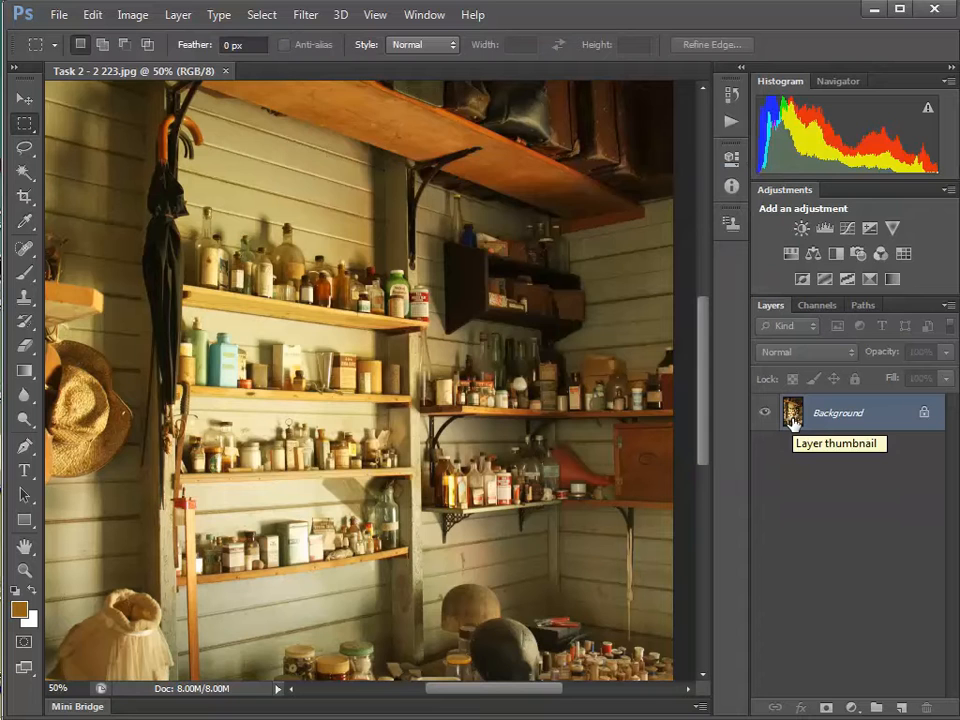
# Duplicate the Background layer as a new layer named "filtered".
pyautogui.moveTo(793, 422); pyautogui.dragTo(905, 707)
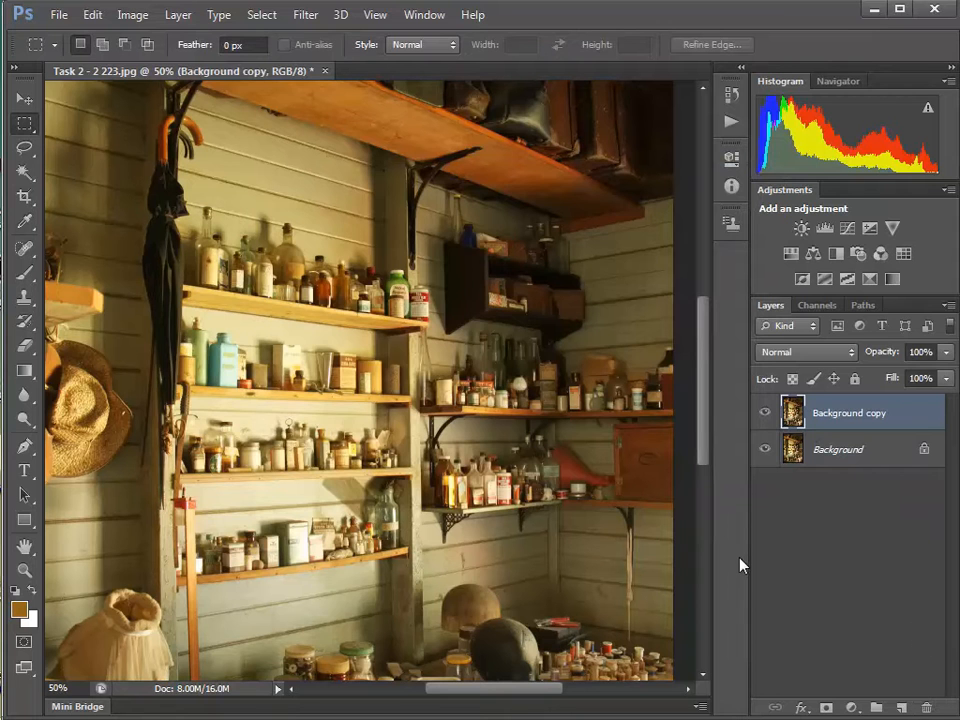
pyautogui.hotkey('ctrl', 'z')
pyautogui.rightClick(822, 420)
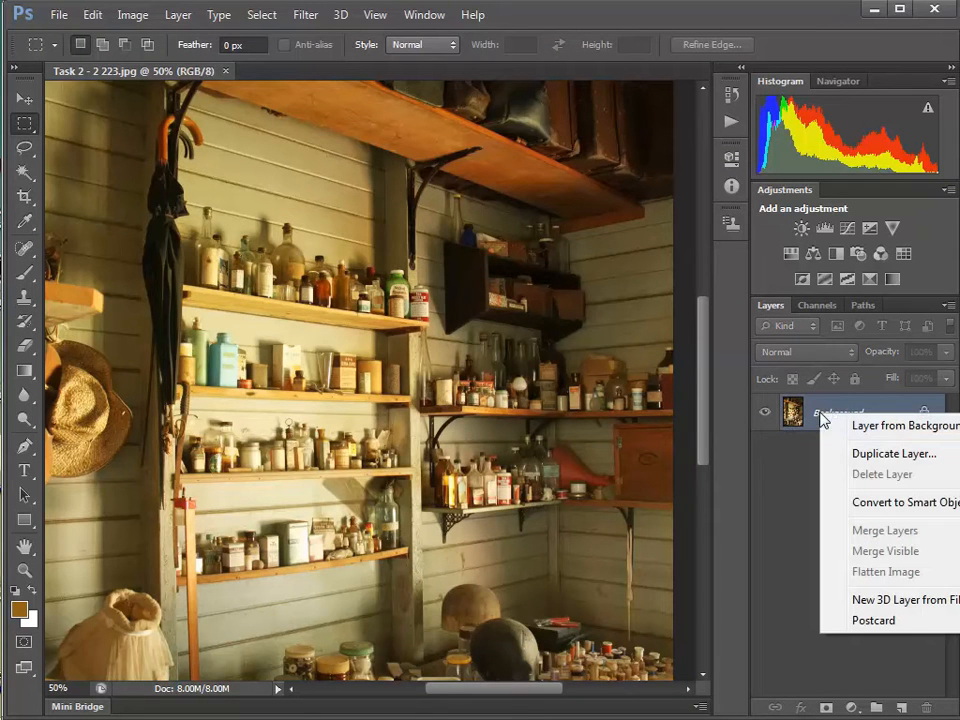
pyautogui.click(895, 455)
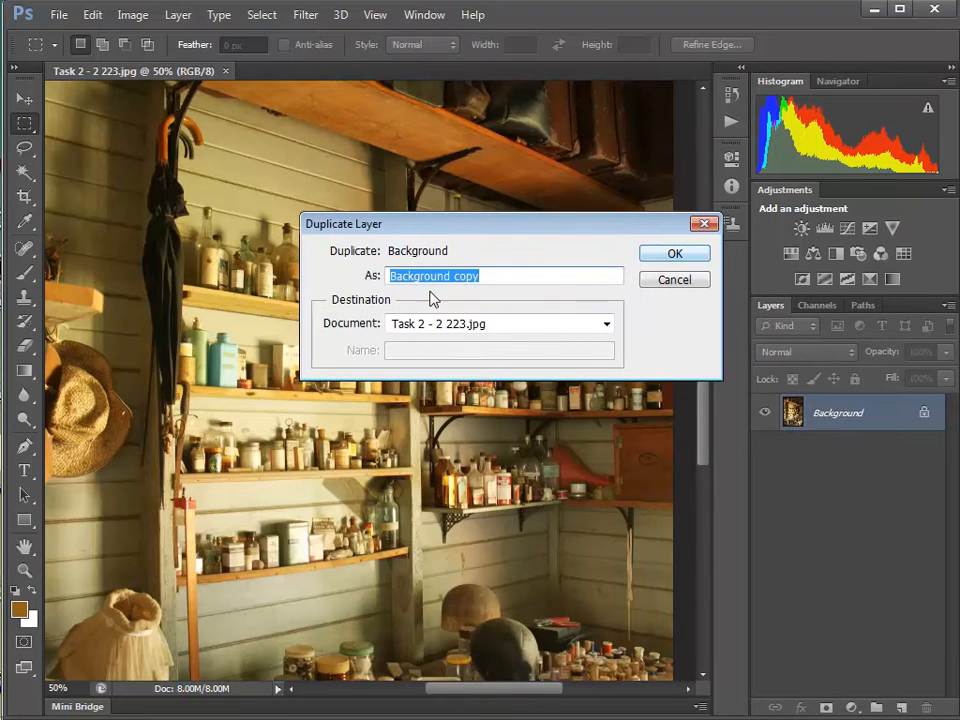
pyautogui.write('filtered')
pyautogui.click(680, 247)
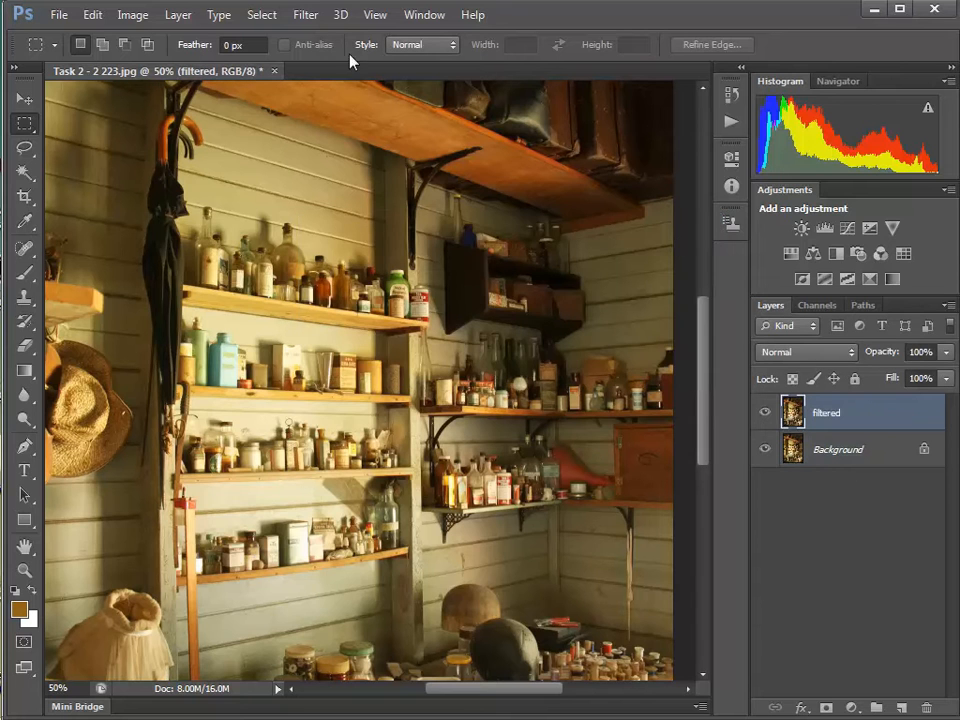
# Open the Filter Gallery on the filtered layer and preview the artistic Colored Pencil, Cutout and Dry Brush effects.
pyautogui.click(305, 17)
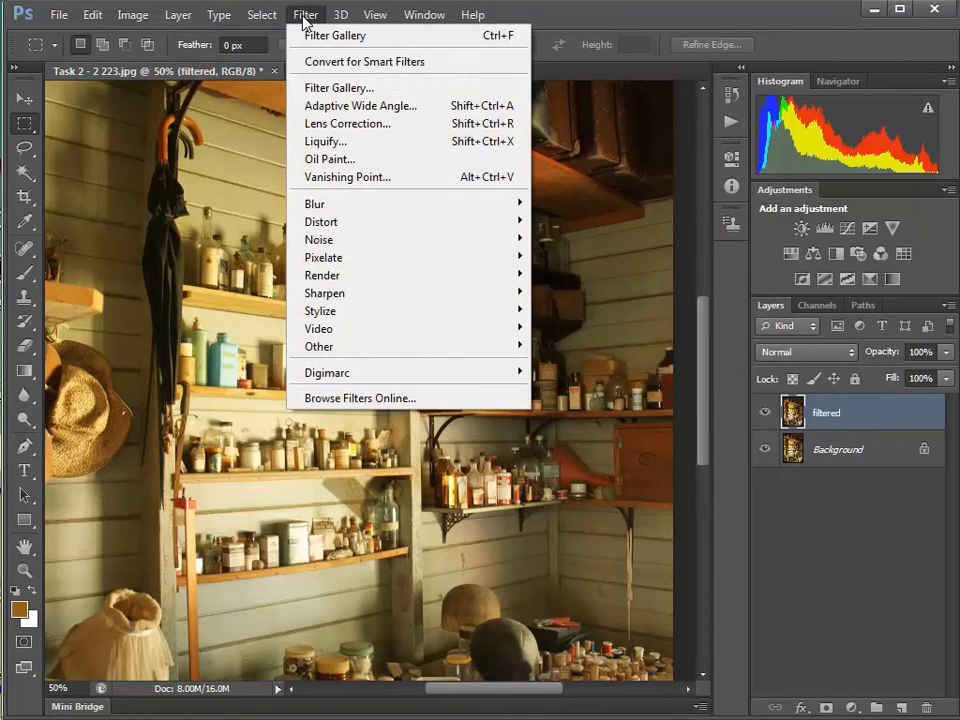
pyautogui.click(340, 90)
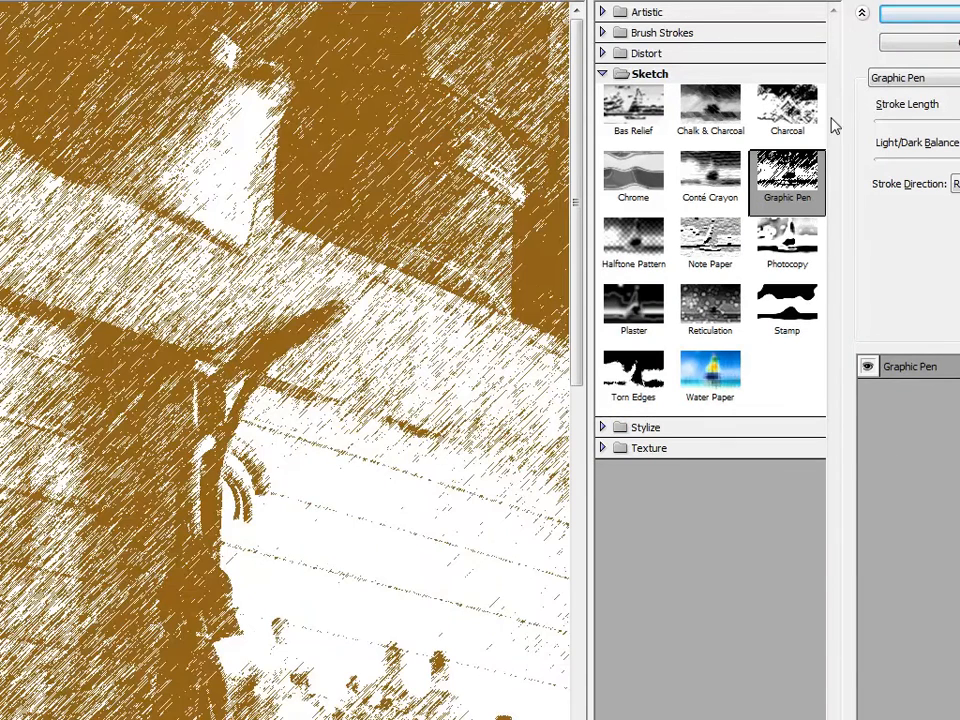
pyautogui.click(604, 76)
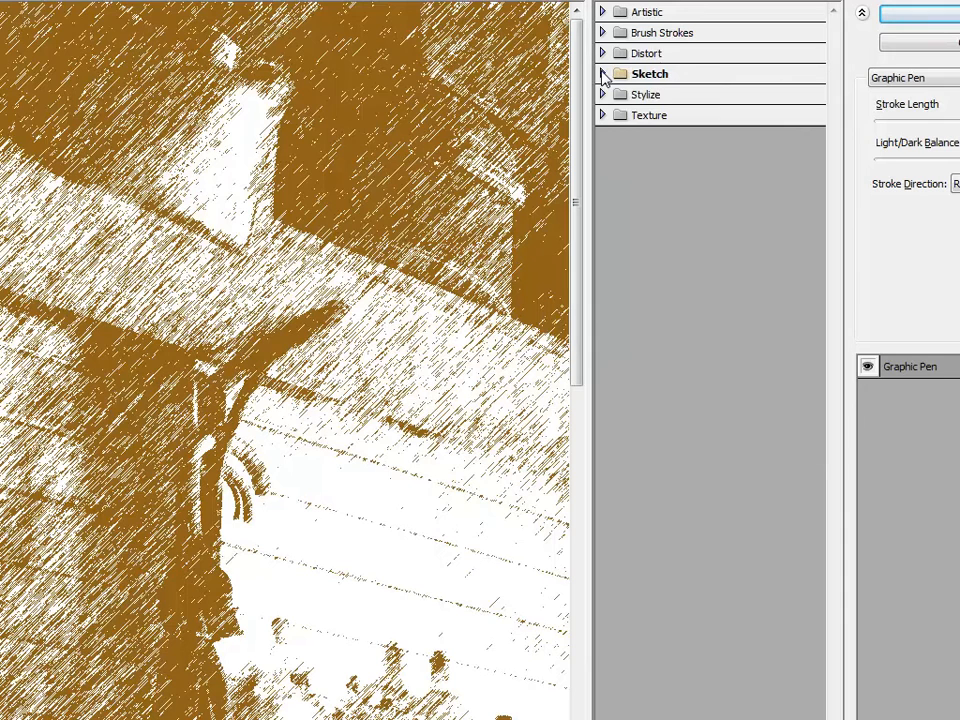
pyautogui.click(603, 12)
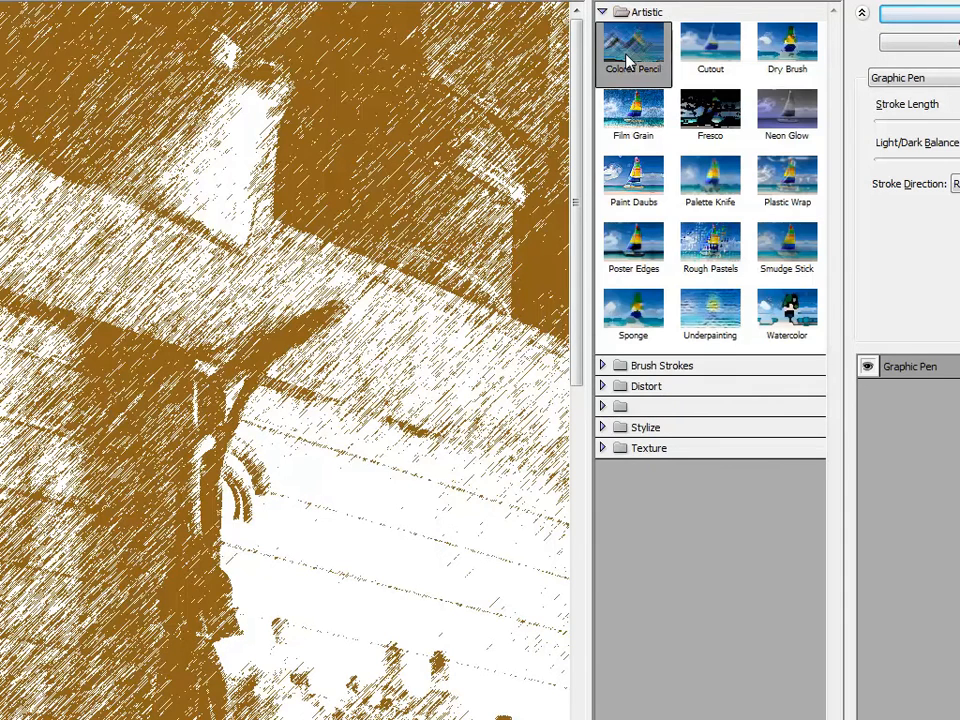
pyautogui.click(629, 59)
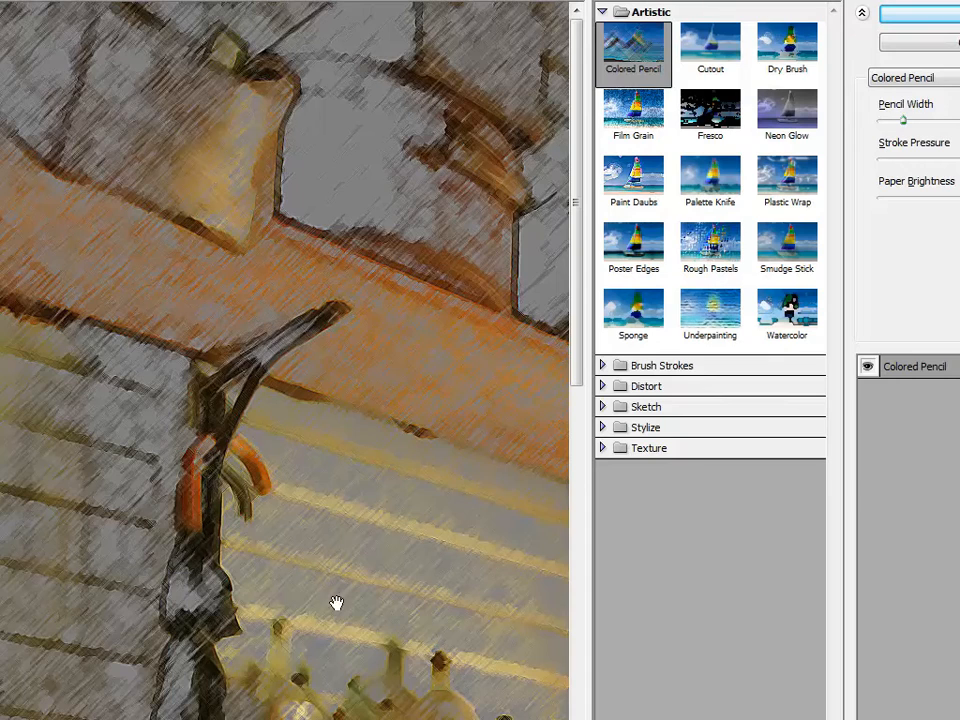
pyautogui.hotkey('ctrl', '-')
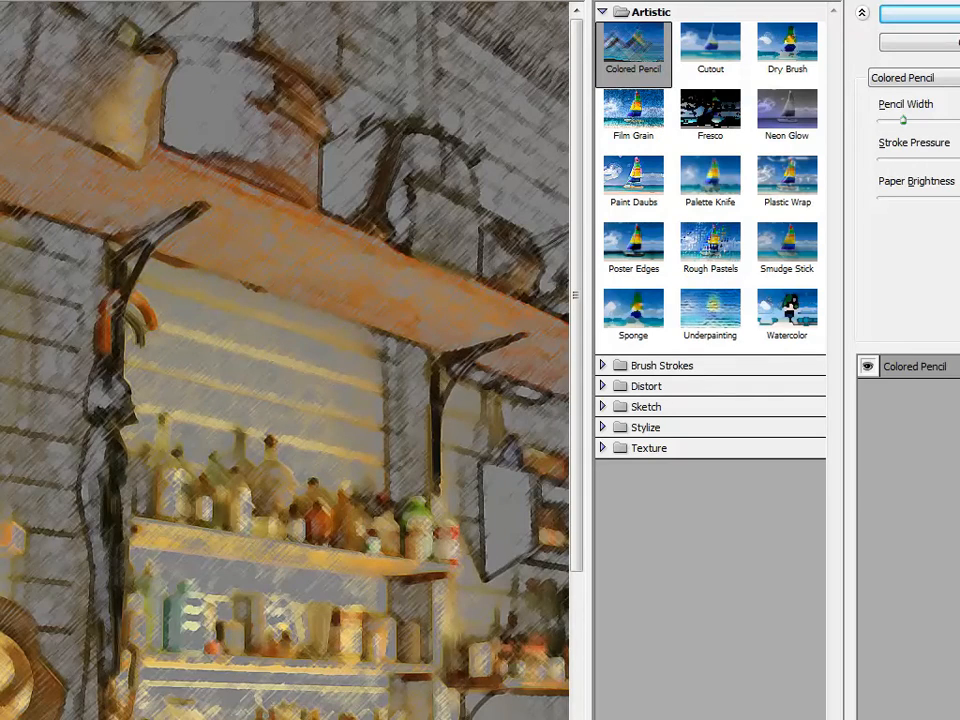
pyautogui.hotkey('ctrl', '-')
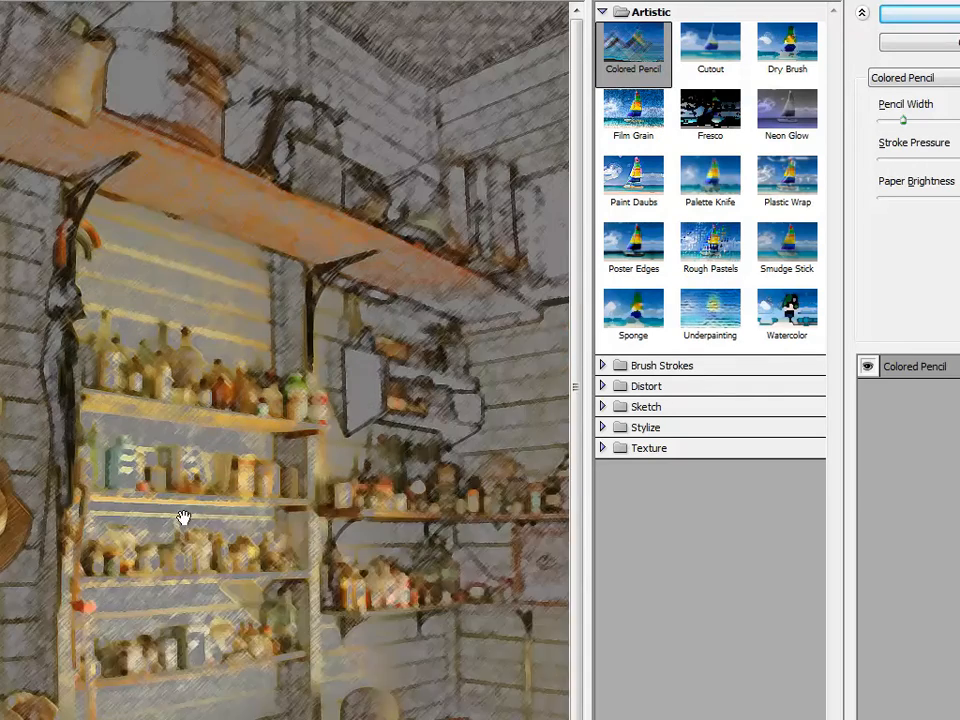
pyautogui.click(697, 40)
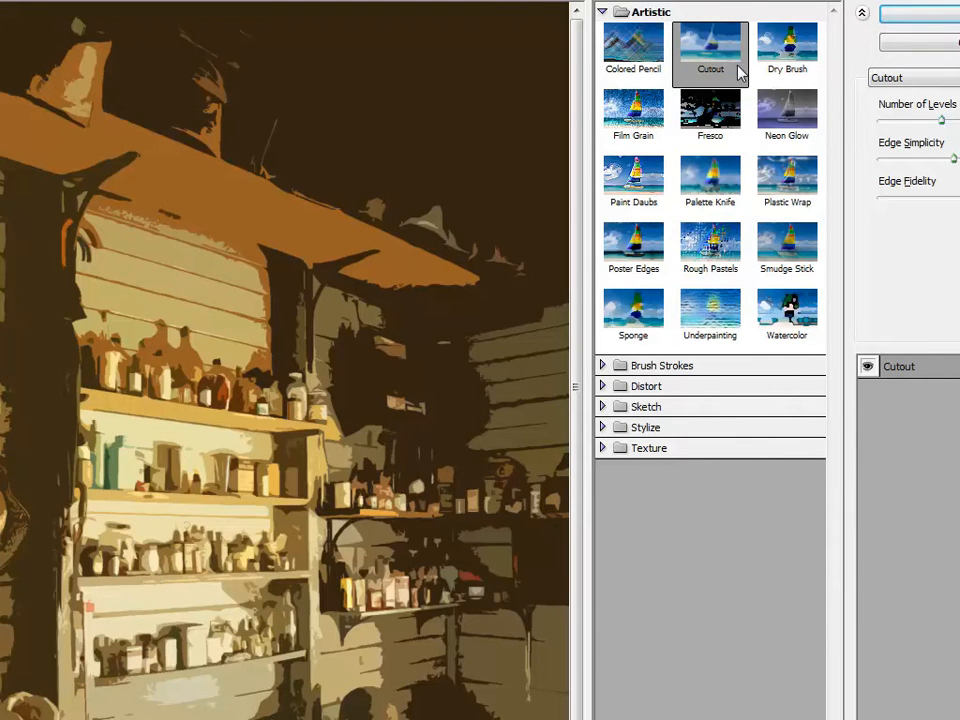
pyautogui.click(797, 56)
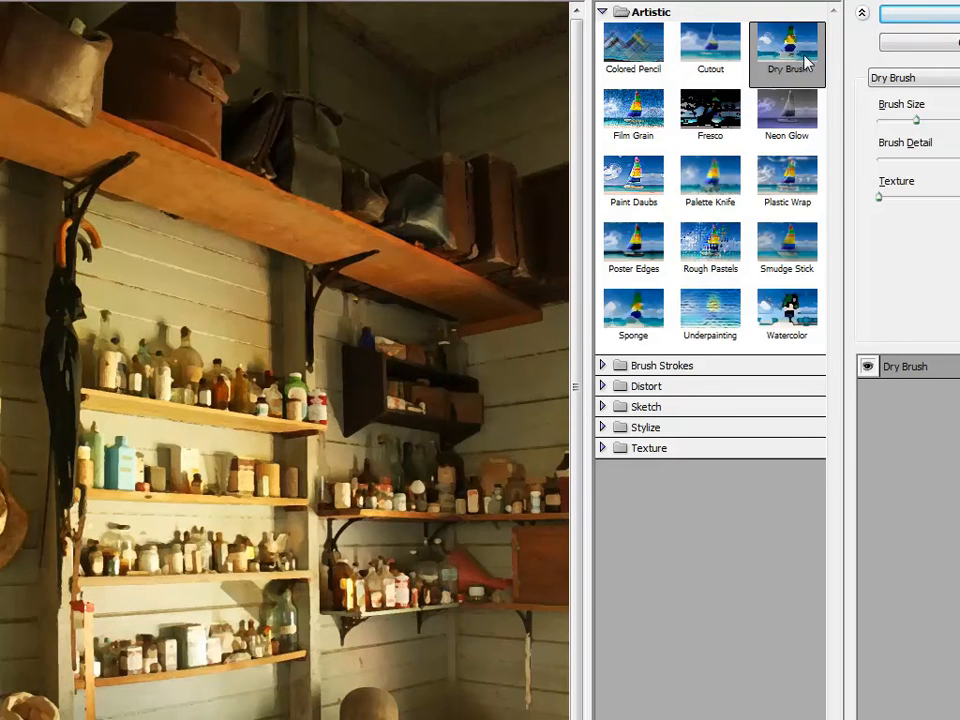
pyautogui.click(603, 12)
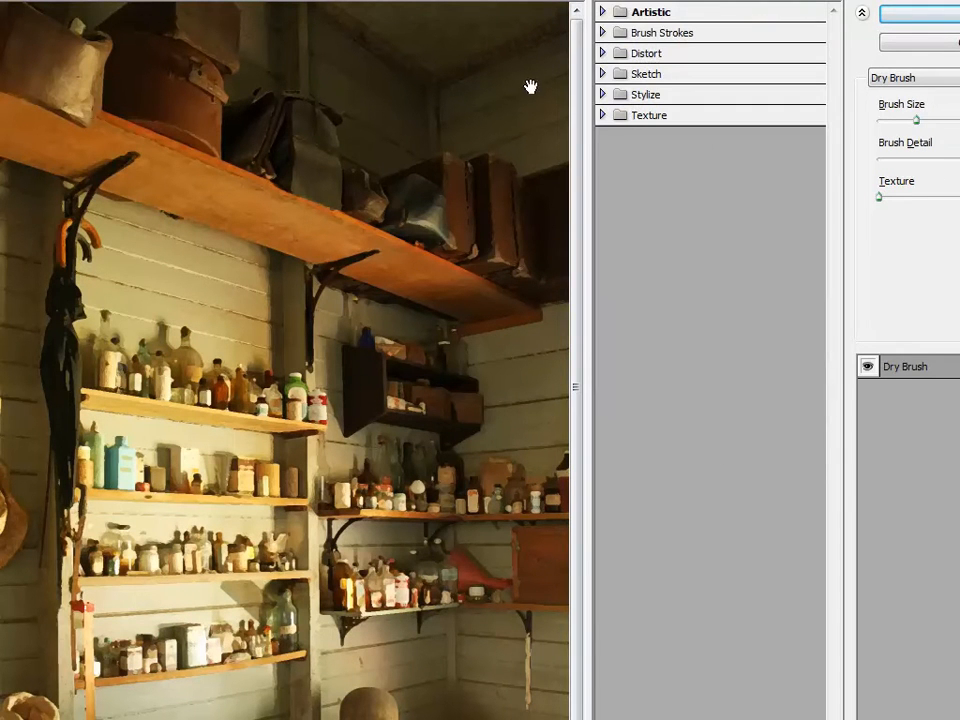
# Apply the Graphic Pen sketch filter with its light/dark balance shifted darker, and compare the filtered layer with the original.
pyautogui.click(604, 74)
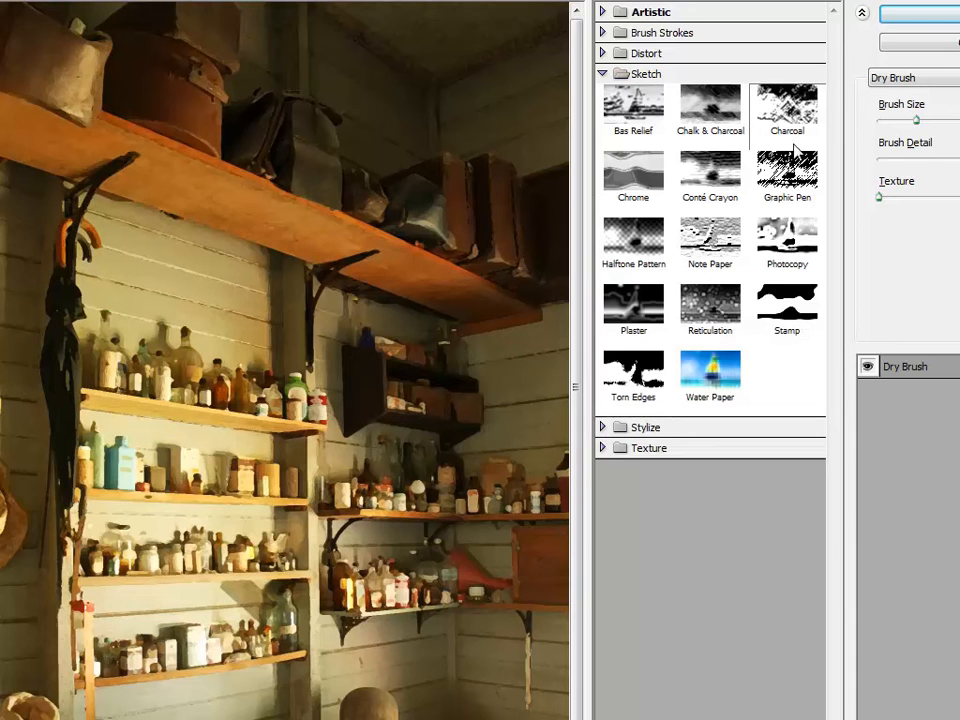
pyautogui.click(787, 176)
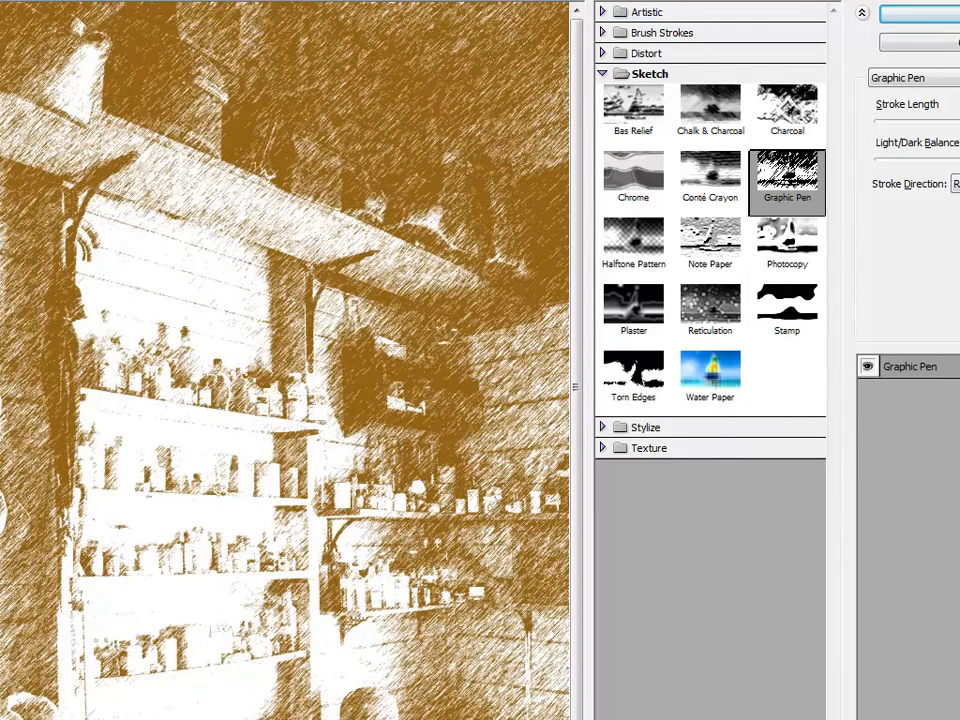
pyautogui.moveTo(958, 160)
pyautogui.mouseDown()
pyautogui.moveTo(943, 160)
pyautogui.moveTo(958, 160)
pyautogui.mouseUp()
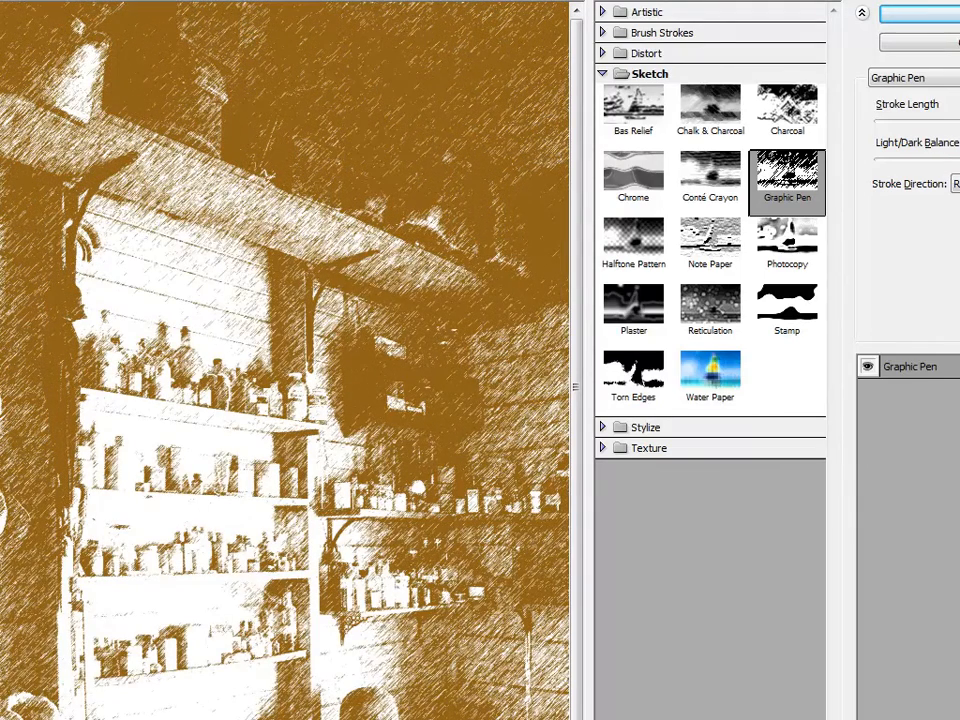
pyautogui.click(952, 14)
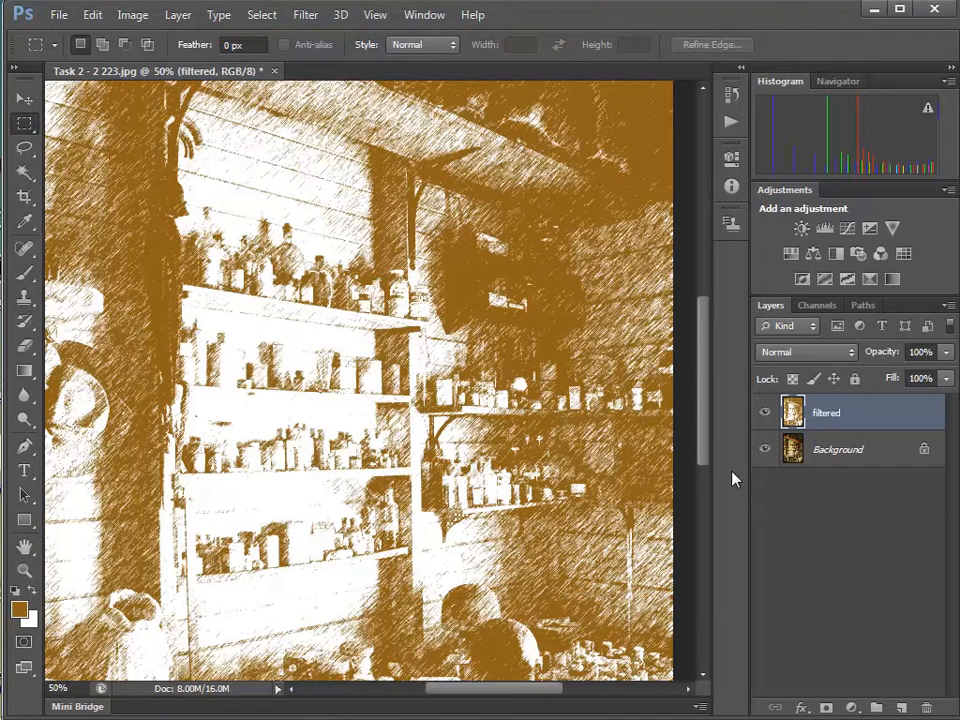
pyautogui.click(764, 413)
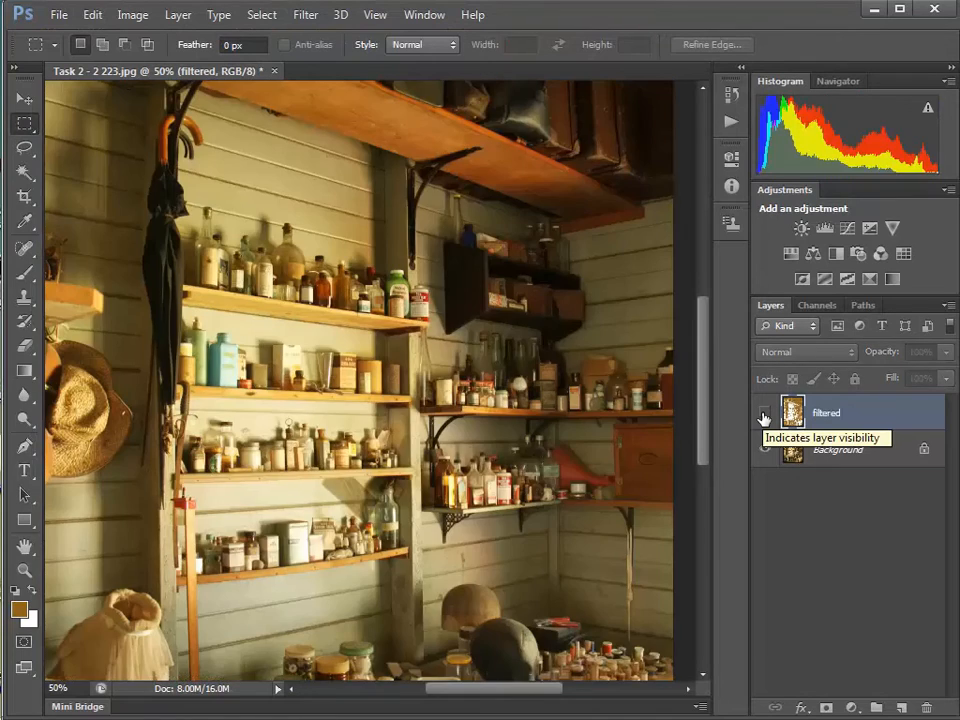
pyautogui.click(764, 414)
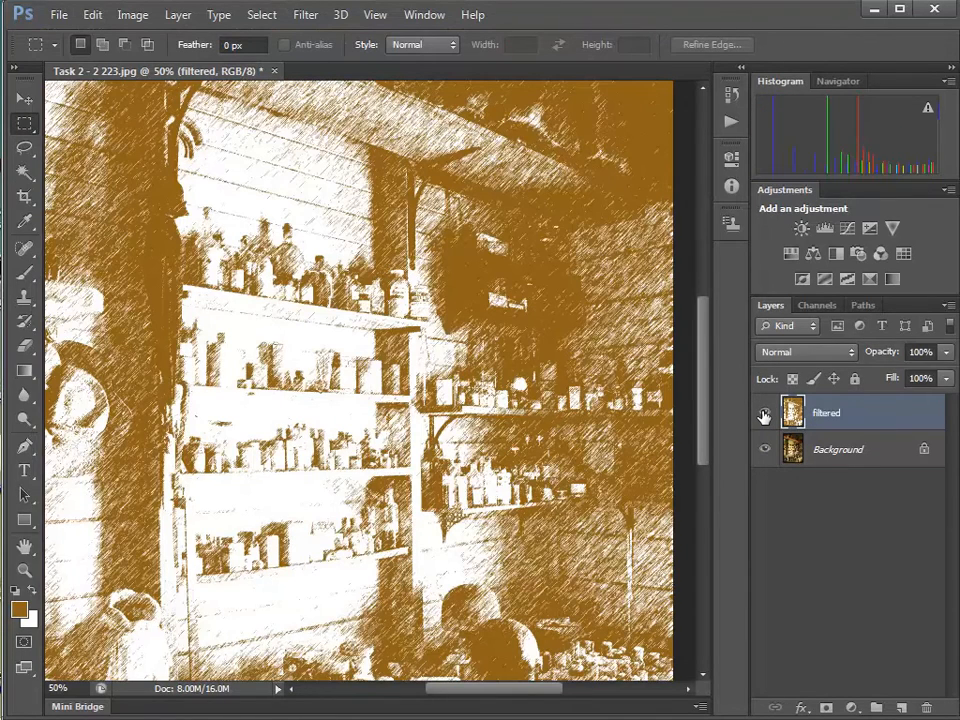
# Set the filtered layer's blend mode to Multiply, keeping its opacity at 100%.
pyautogui.click(848, 356)
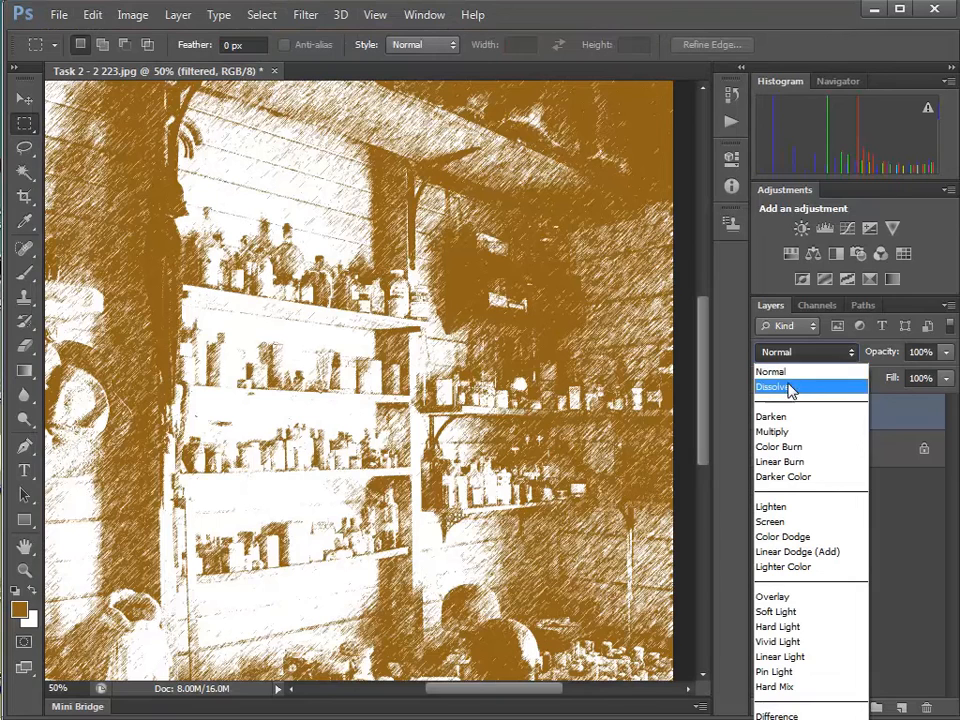
pyautogui.click(776, 432)
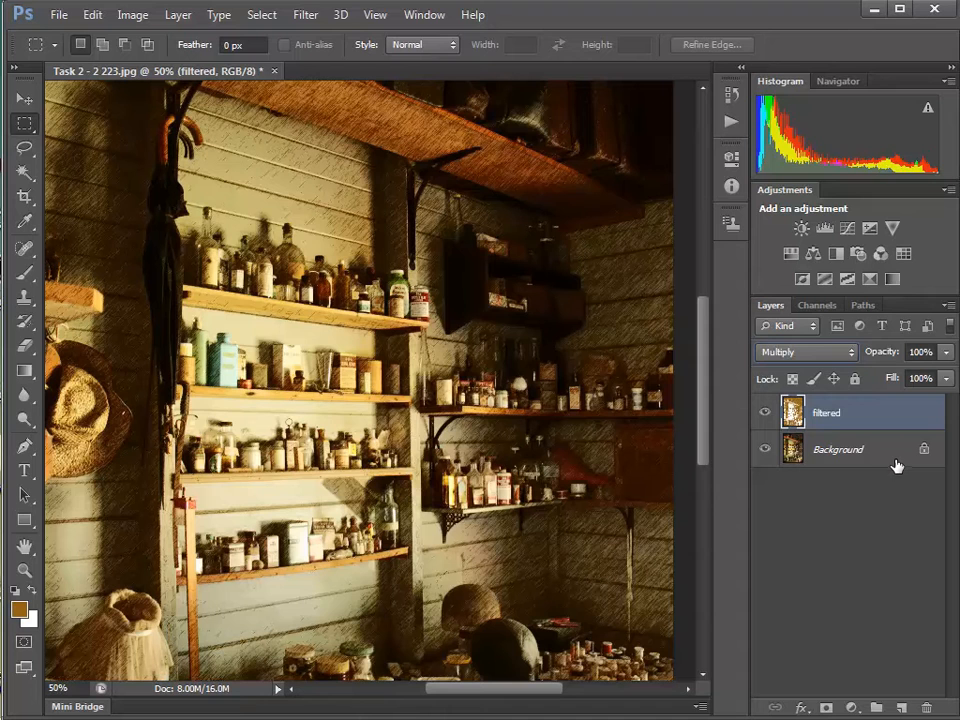
pyautogui.click(946, 352)
pyautogui.moveTo(944, 374)
pyautogui.mouseDown()
pyautogui.moveTo(879, 380)
pyautogui.moveTo(946, 374)
pyautogui.moveTo(922, 384)
pyautogui.moveTo(946, 374)
pyautogui.mouseUp()
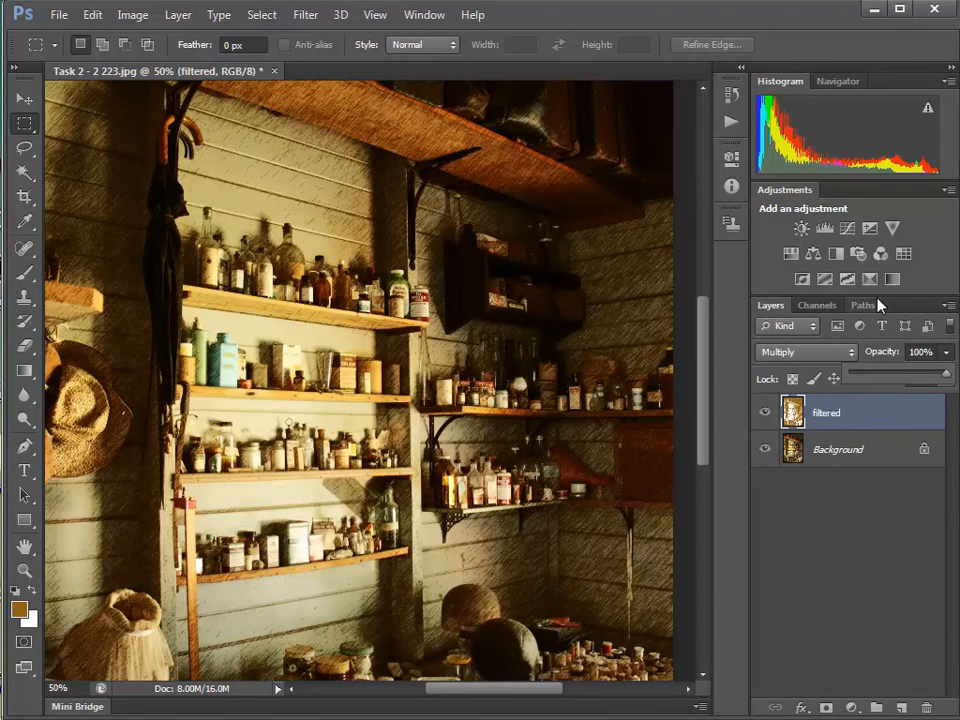
# Add a Brightness/Contrast adjustment layer clipped to the filtered layer, with brightness -52 and contrast 41.
pyautogui.click(802, 229)
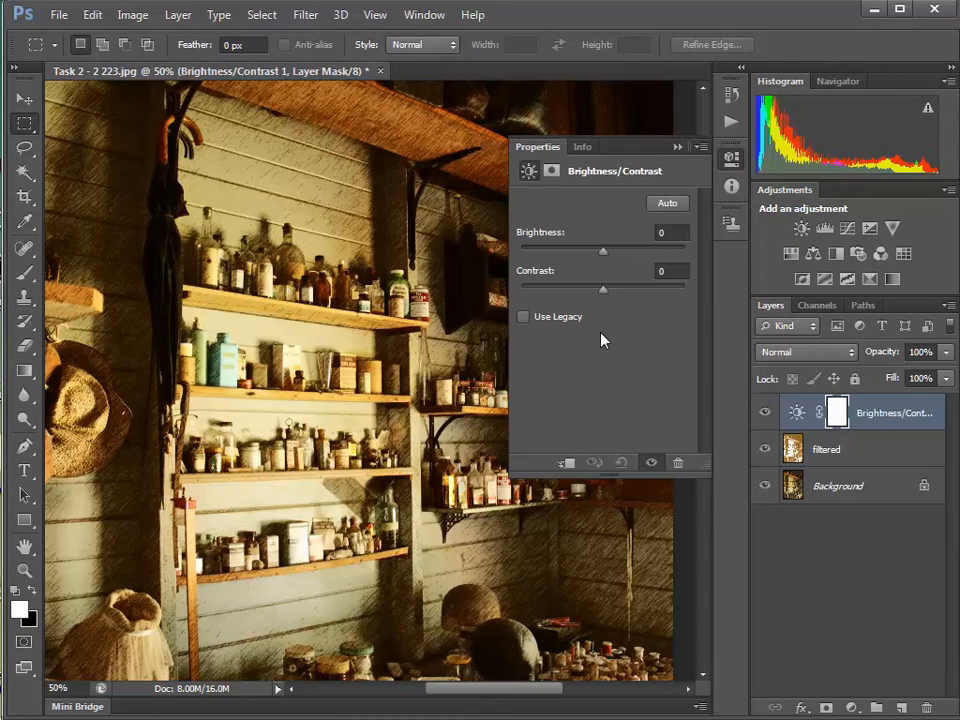
pyautogui.click(566, 465)
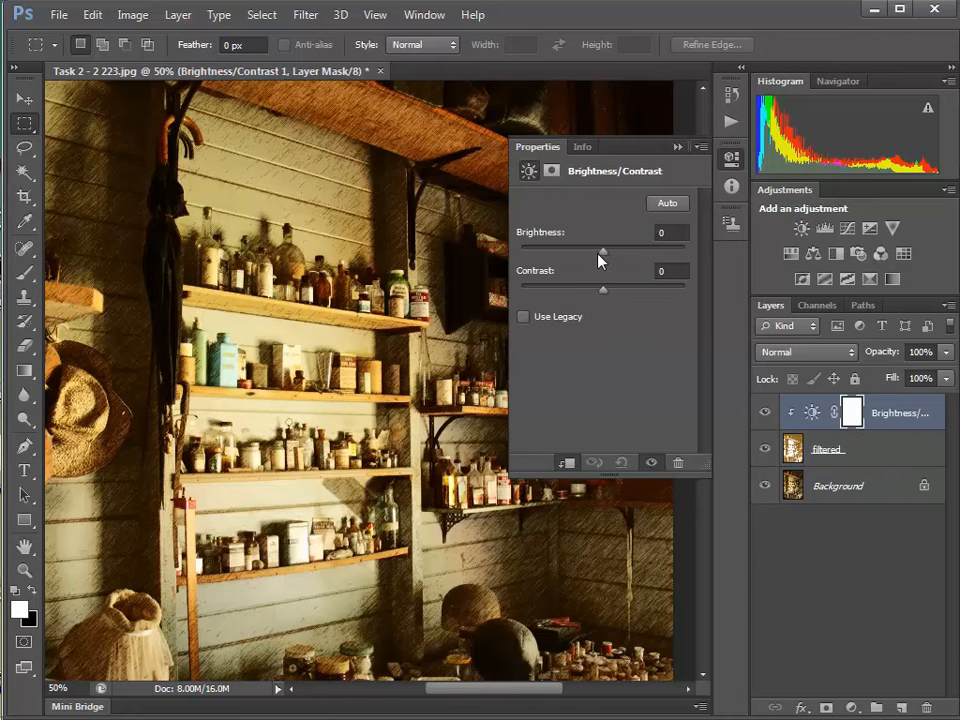
pyautogui.moveTo(602, 253); pyautogui.dragTo(637, 292)
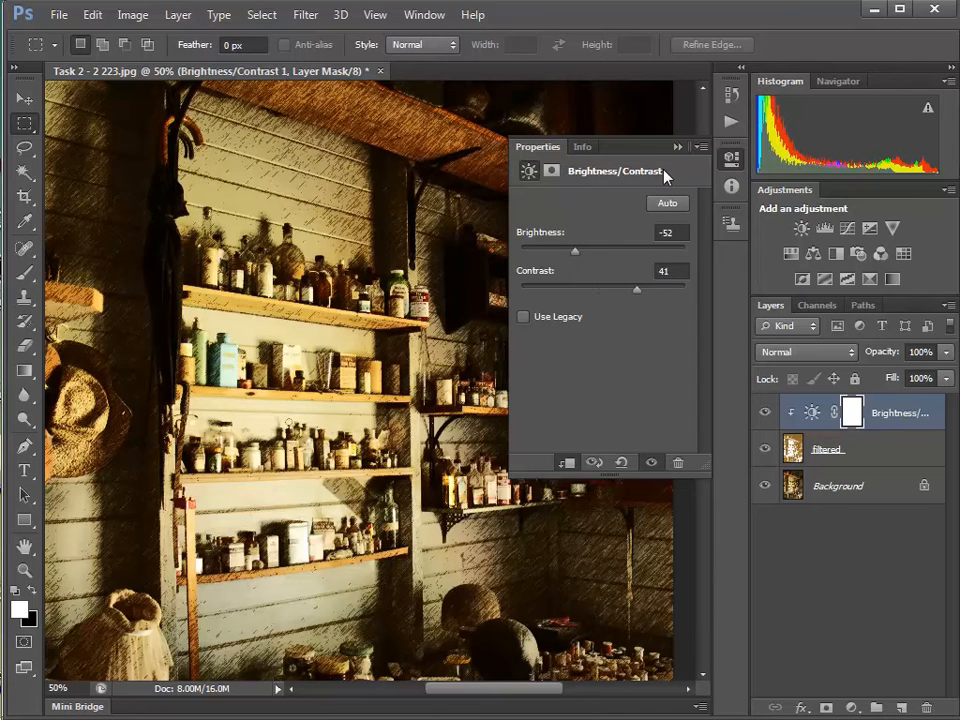
pyautogui.click(677, 146)
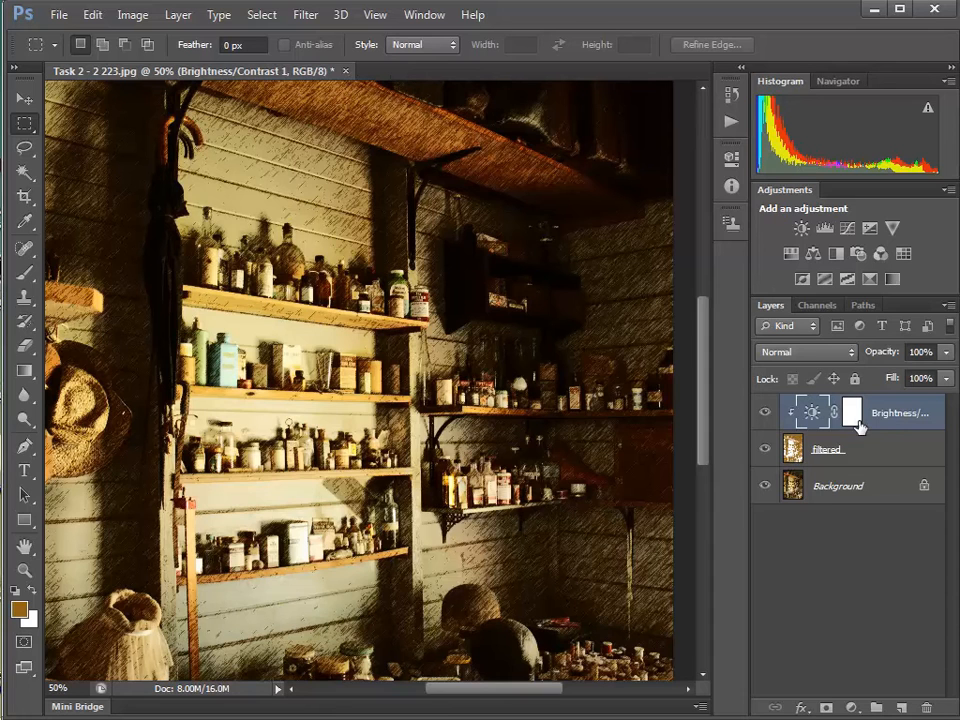
pyautogui.doubleClick(807, 418)
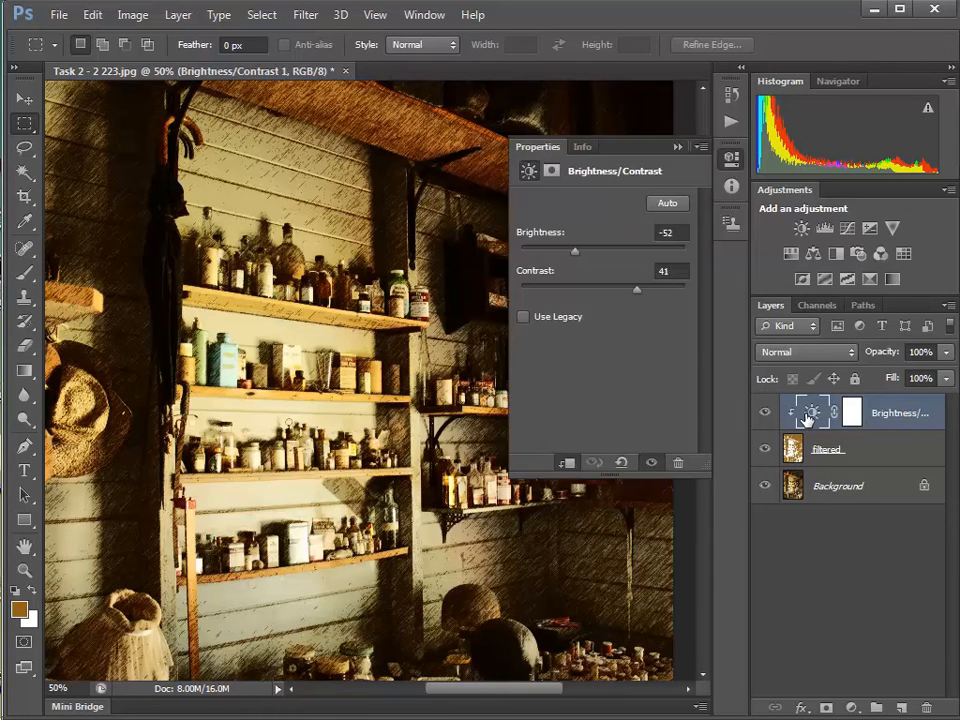
pyautogui.click(677, 147)
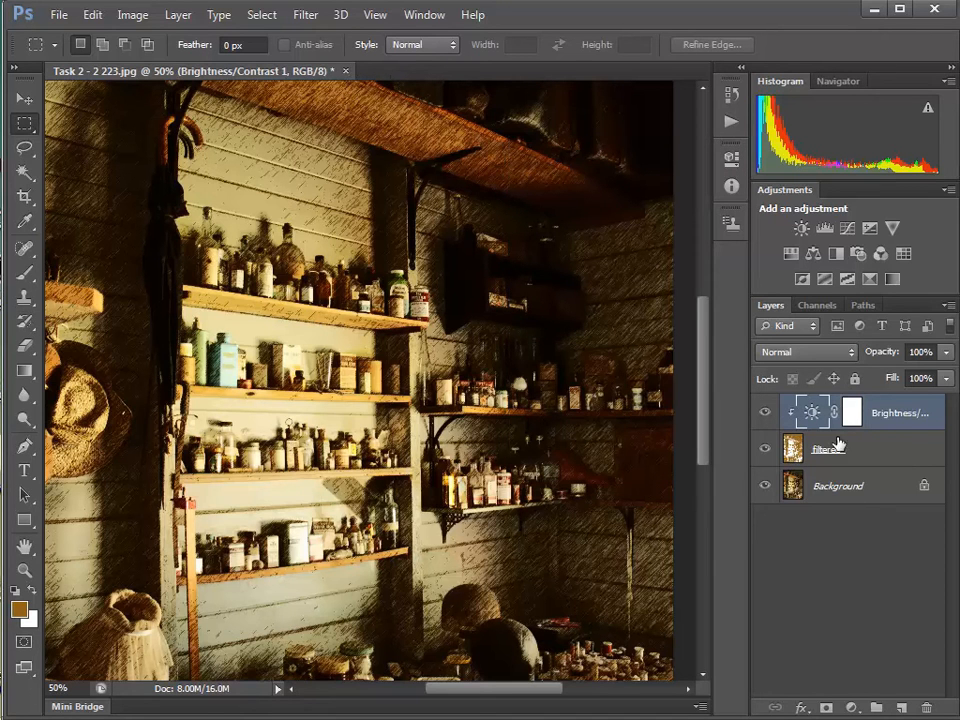
# Reduce the filtered layer's opacity to 53%.
pyautogui.click(875, 449)
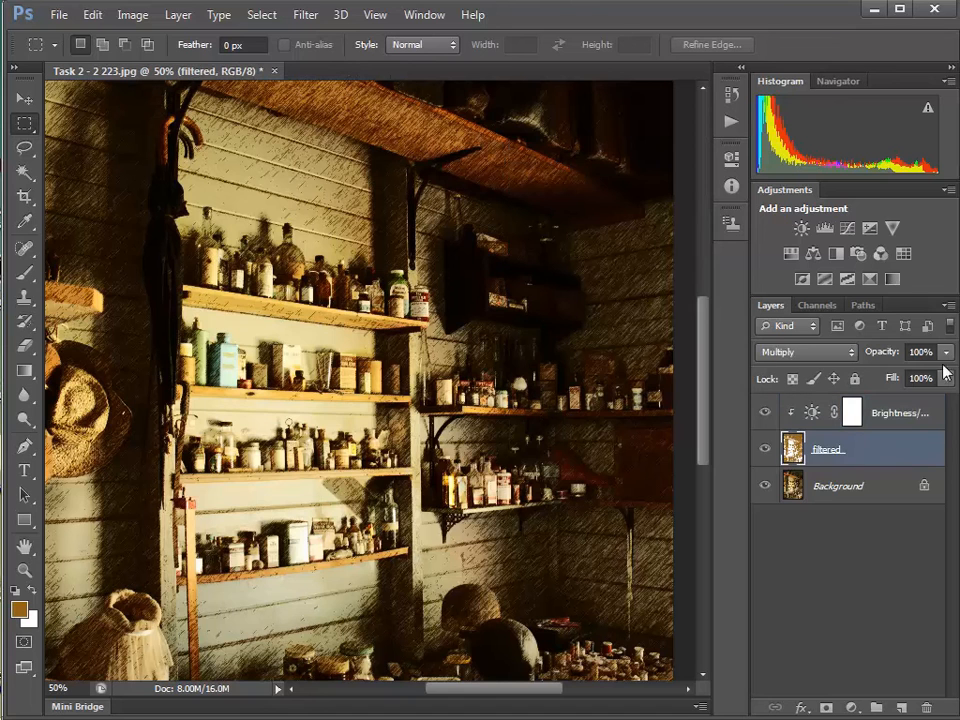
pyautogui.click(945, 353)
pyautogui.moveTo(945, 377); pyautogui.dragTo(901, 377)
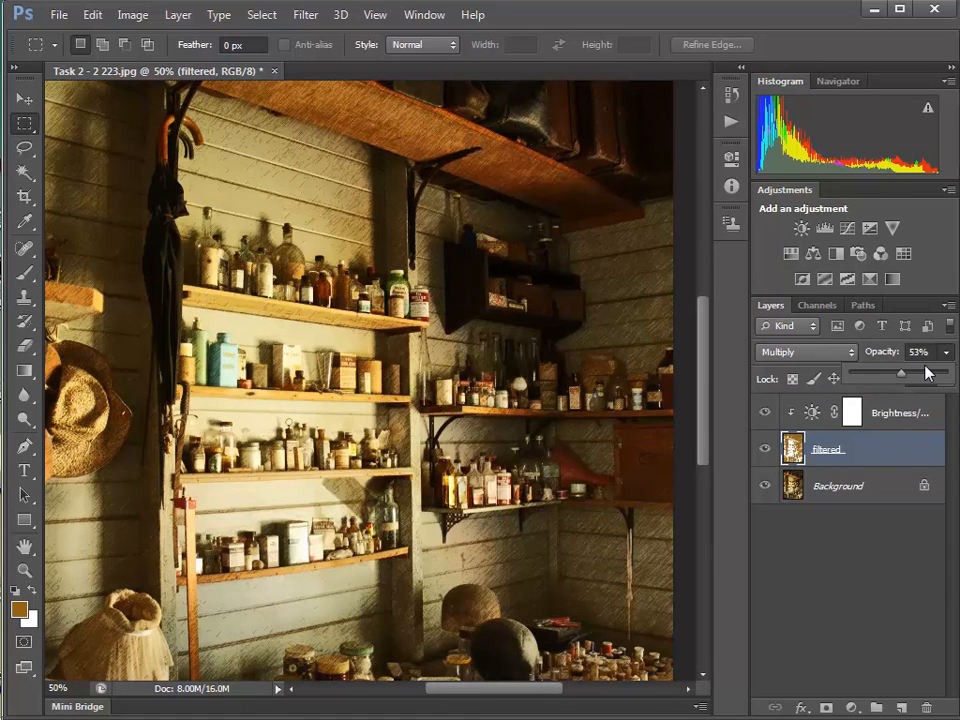